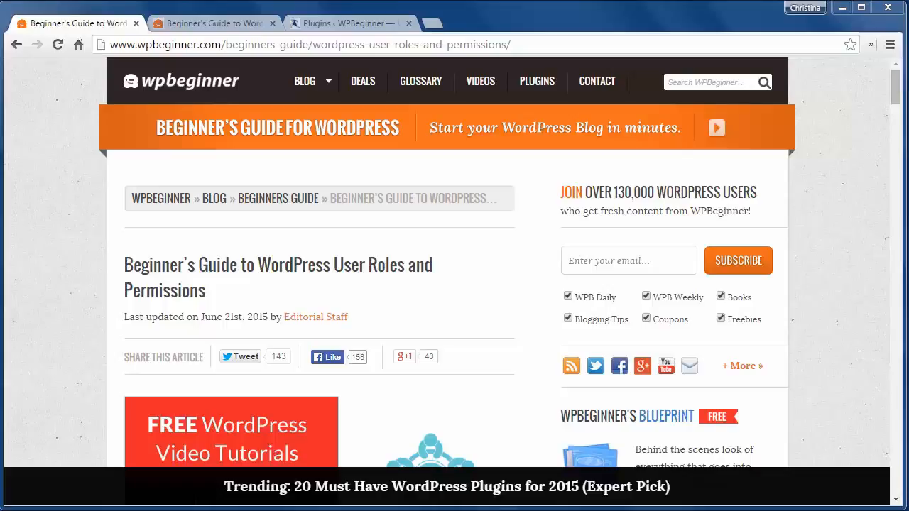
Review the full user-roles permissions table in the guide, then return to the WordPress Plugins page.
key(ctrl+Tab)
scroll(48, 305, down, 1)
scroll(48, 305, up, 1)
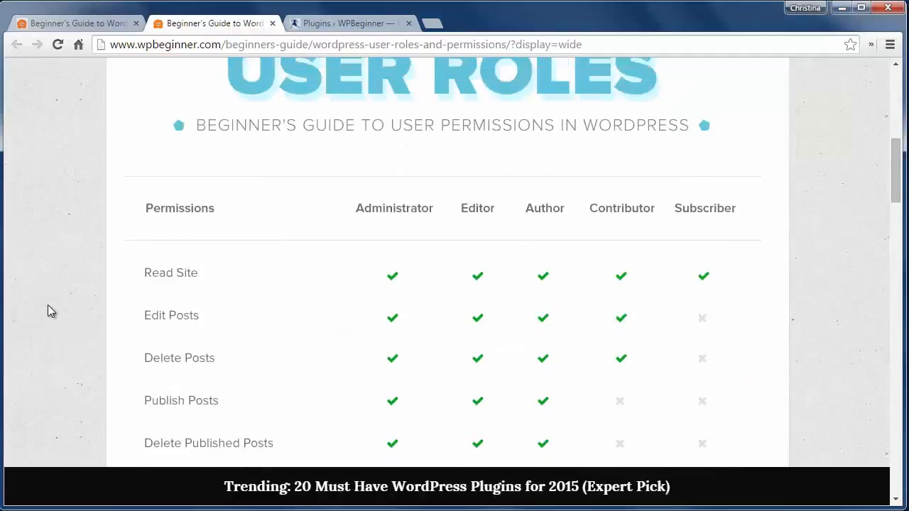
scroll(47, 305, up, 1)
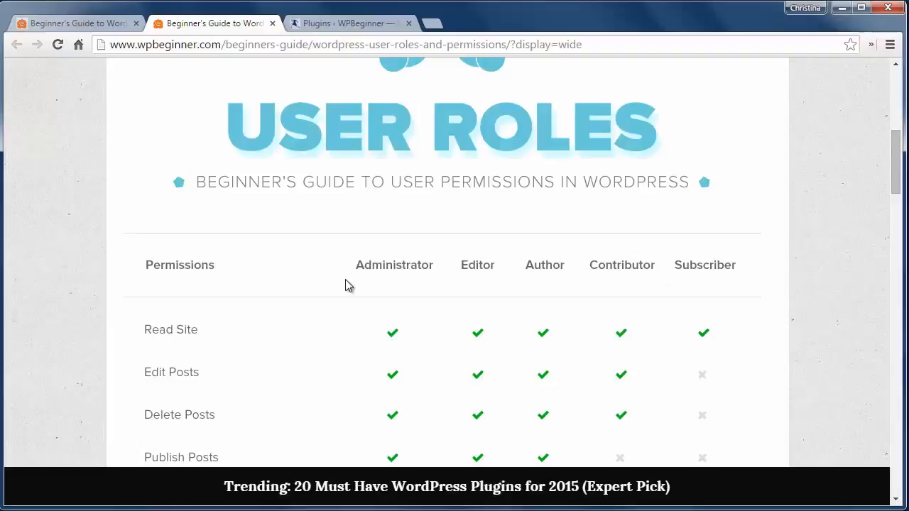
scroll(75, 321, down, 3)
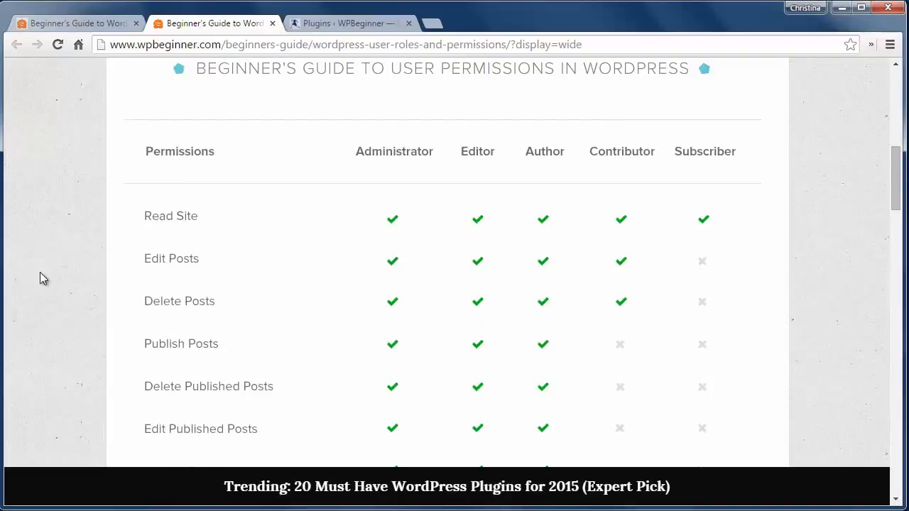
scroll(40, 273, down, 1)
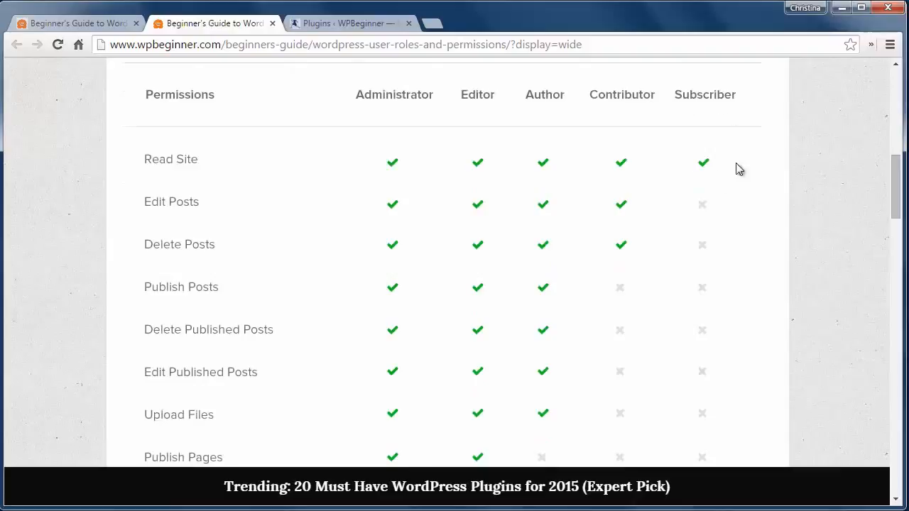
scroll(735, 214, down, 1)
scroll(734, 214, down, 1)
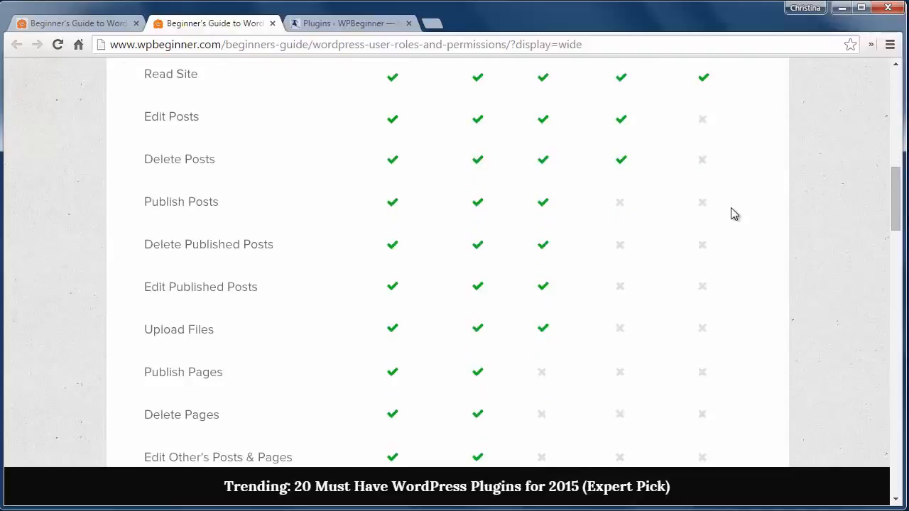
scroll(734, 214, down, 1)
scroll(734, 215, down, 1)
scroll(735, 215, down, 1)
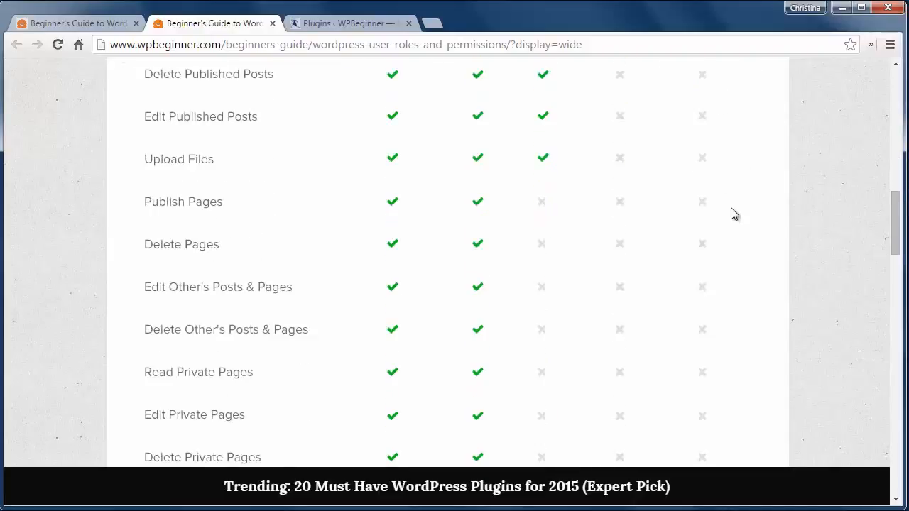
scroll(734, 215, down, 2)
scroll(734, 214, down, 1)
scroll(735, 214, down, 1)
scroll(734, 214, down, 1)
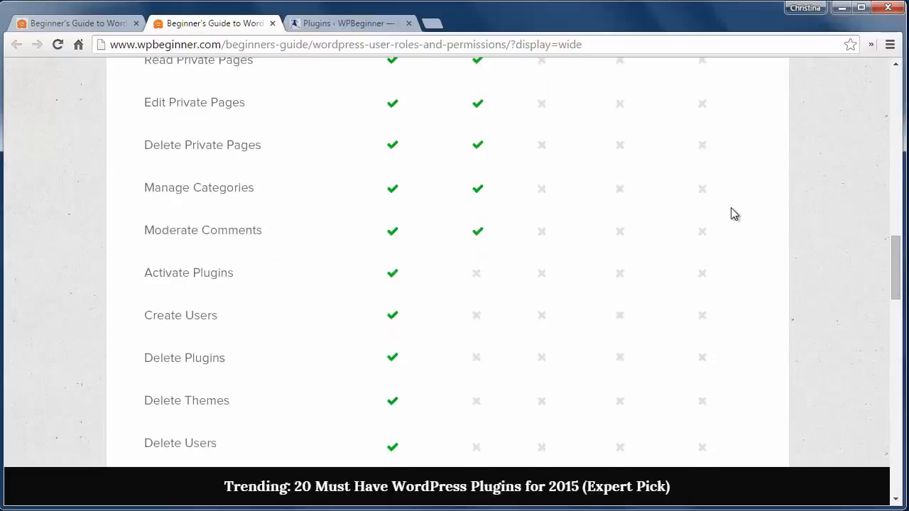
scroll(735, 214, down, 4)
scroll(734, 214, down, 1)
scroll(734, 214, down, 5)
scroll(734, 215, down, 1)
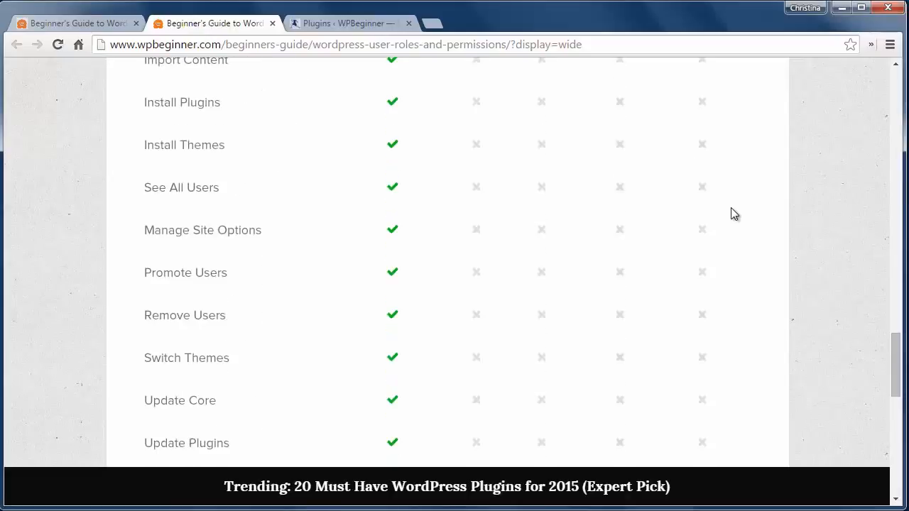
scroll(734, 214, down, 1)
scroll(734, 214, down, 3)
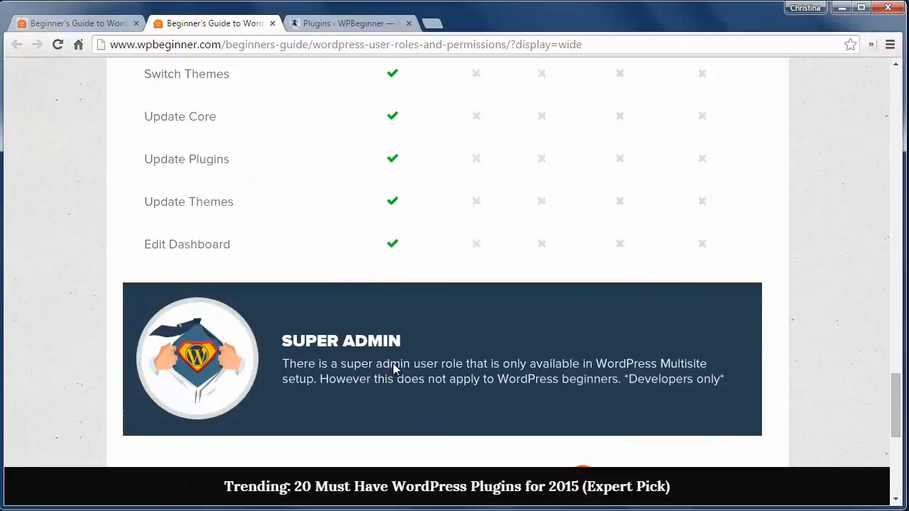
click(320, 25)
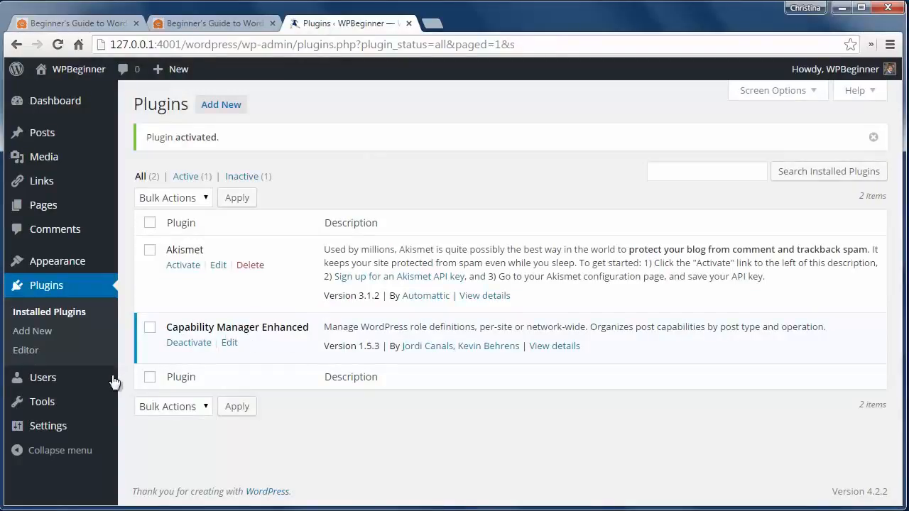
Go to Users > Capabilities and check the existing roles list, keeping Subscriber selected.
mouse_move(43, 378)
click(144, 436)
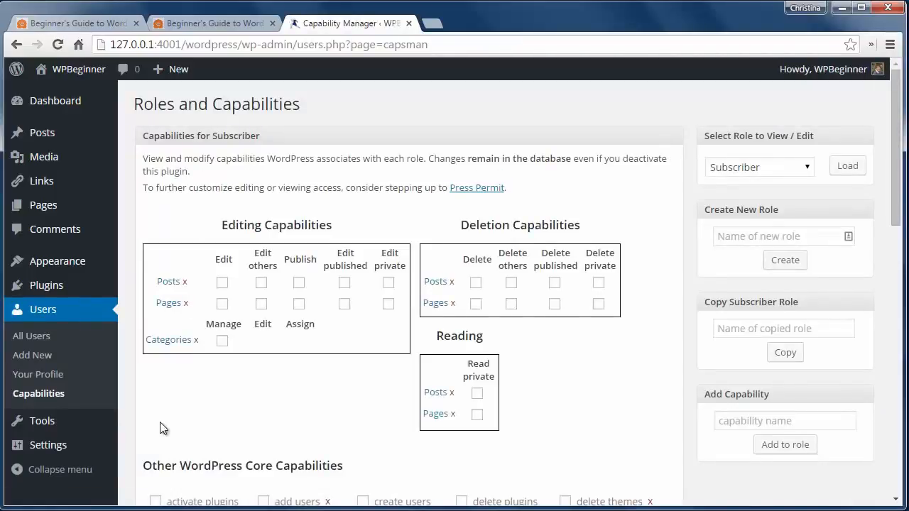
click(731, 175)
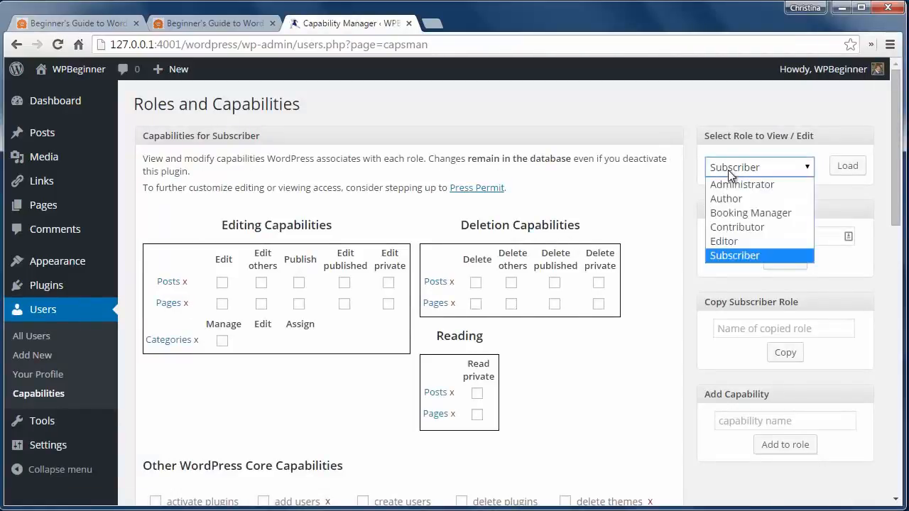
click(735, 169)
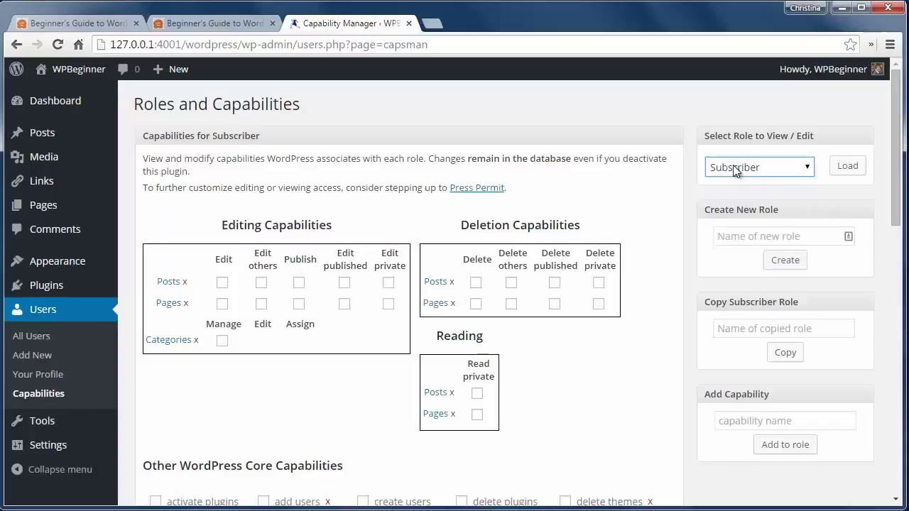
Create a new role named 'Moderator'.
click(737, 236)
text(Mod)
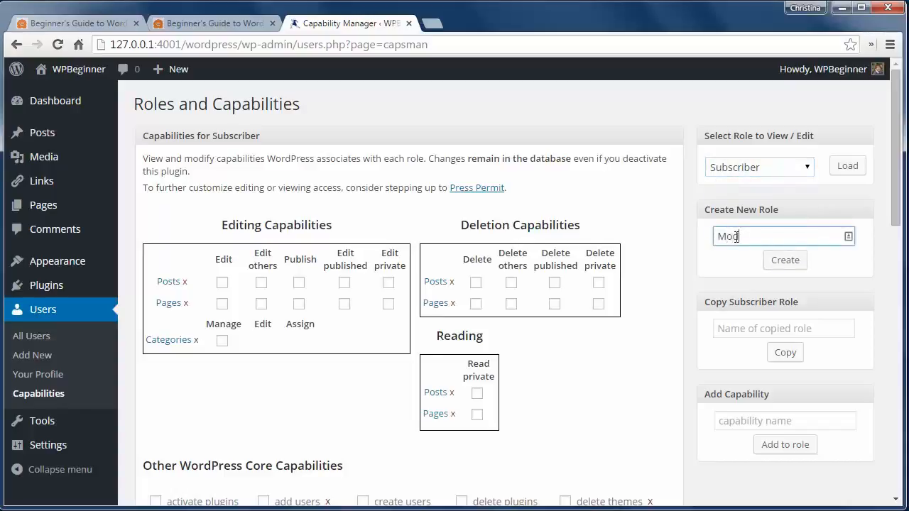
text(erator)
click(780, 260)
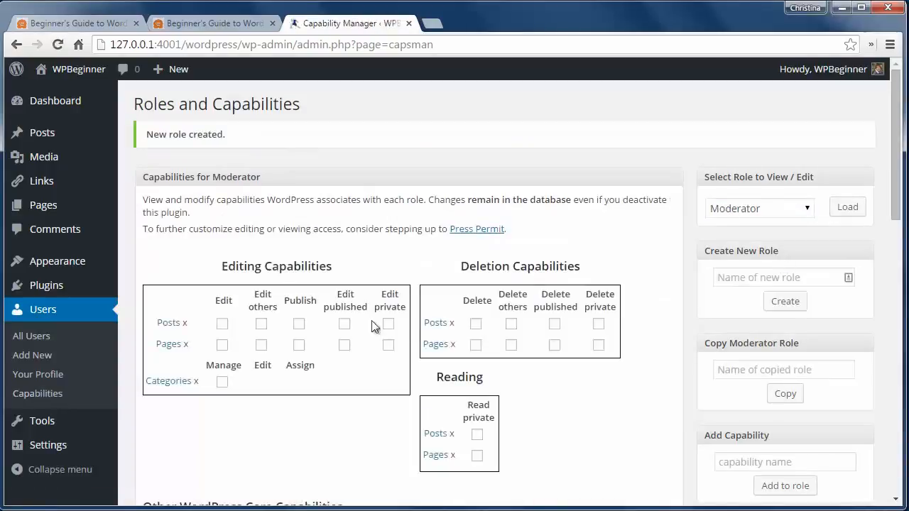
Grant the Moderator role the Edit Posts capability.
click(222, 325)
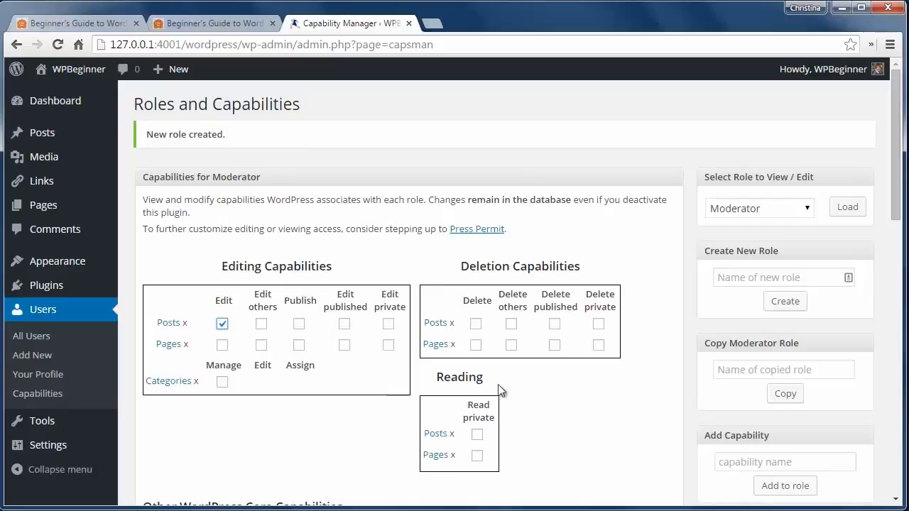
scroll(687, 430, down, 1)
scroll(687, 429, down, 1)
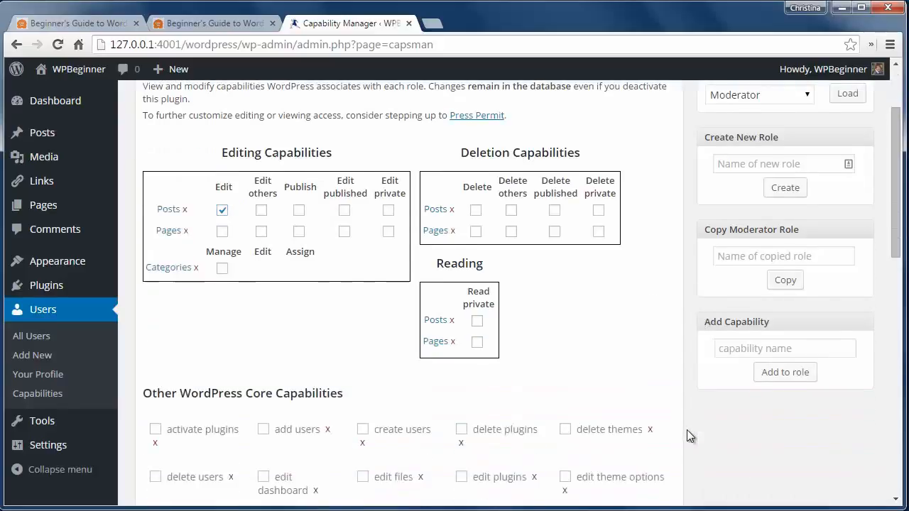
scroll(686, 429, down, 1)
scroll(687, 430, down, 1)
scroll(687, 429, down, 2)
scroll(687, 429, down, 1)
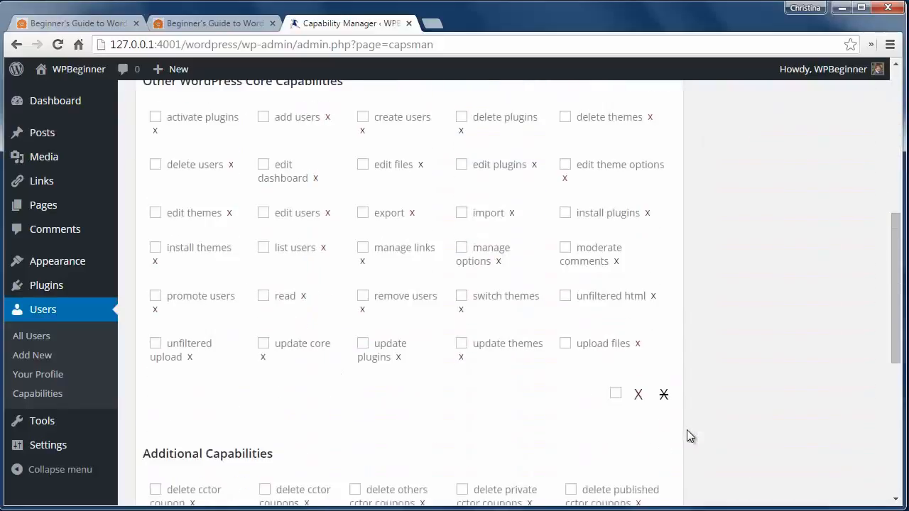
scroll(686, 430, down, 1)
scroll(687, 430, down, 1)
scroll(687, 429, down, 3)
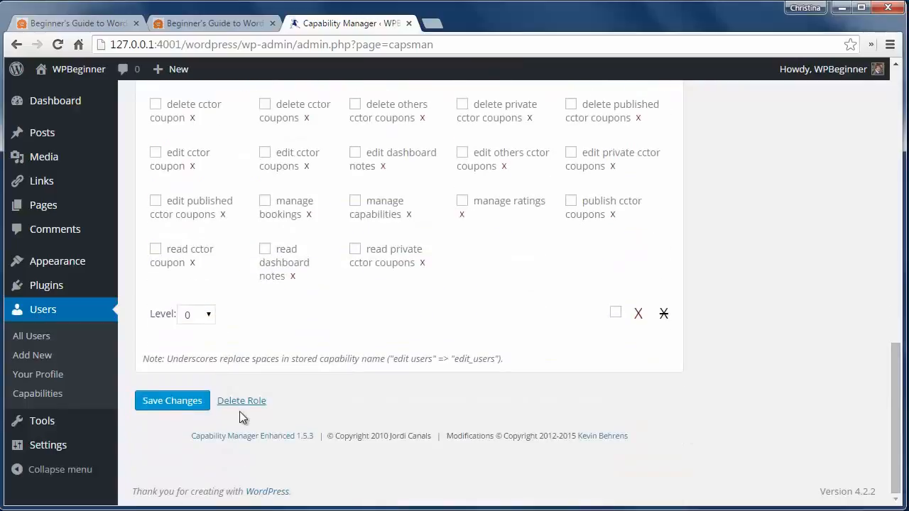
Save the Moderator role's capability settings.
click(172, 401)
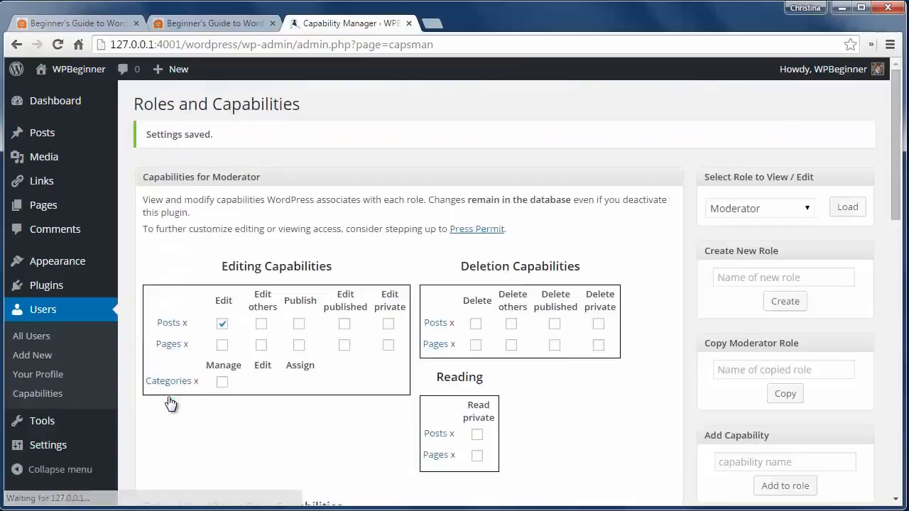